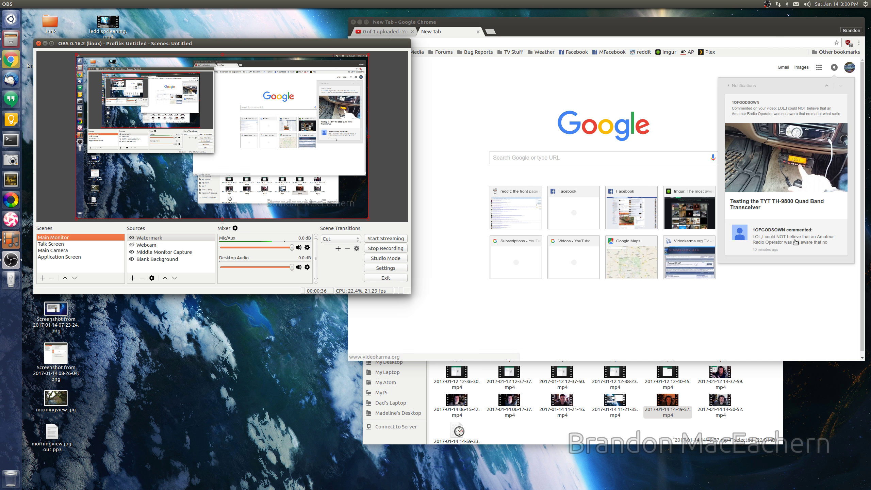
Open the TYT TH-9800 video from the comment notification, briefly checking OBS.
click(790, 177)
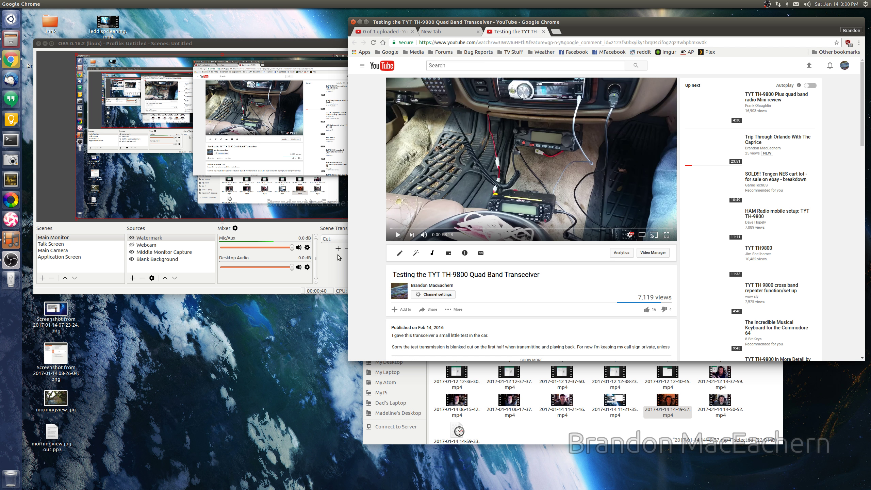
click(340, 271)
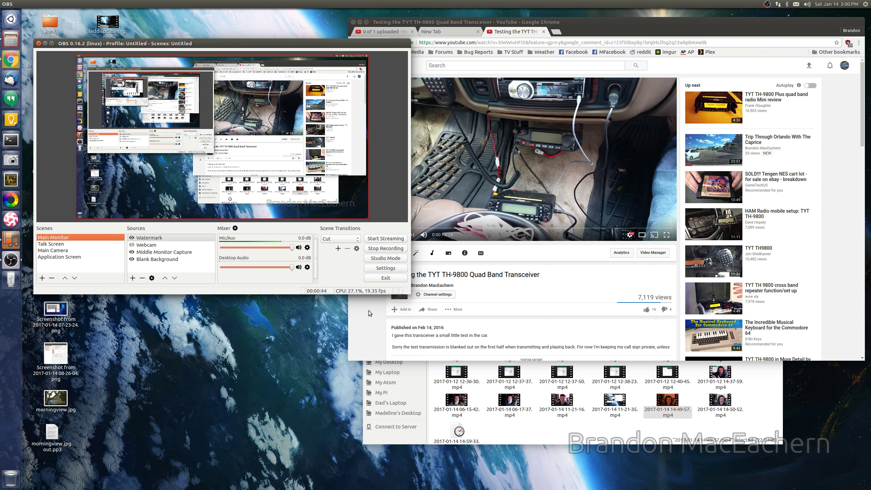
scroll(369, 311, down, 3)
click(369, 311)
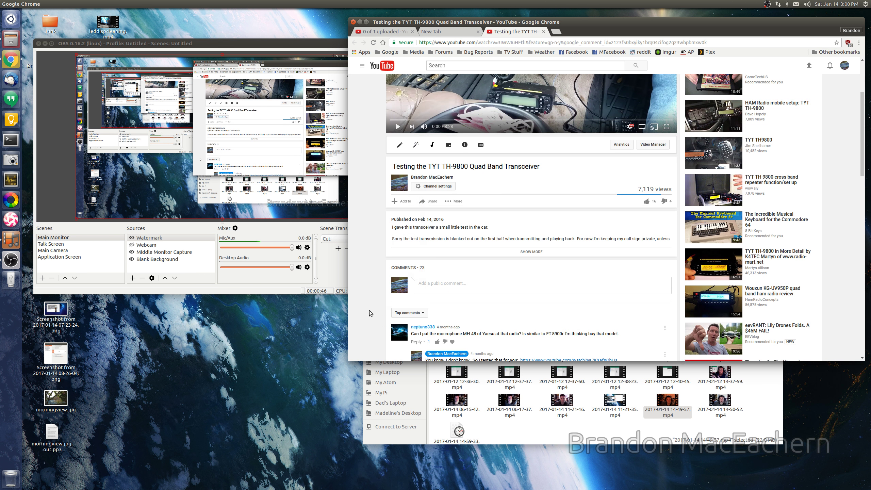
scroll(370, 311, down, 3)
scroll(368, 311, down, 3)
scroll(371, 310, down, 3)
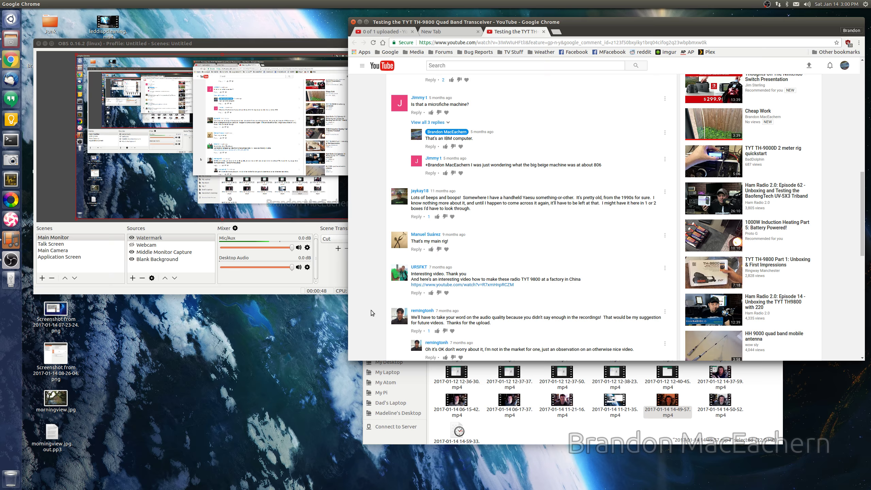
scroll(371, 310, down, 3)
scroll(371, 310, up, 10)
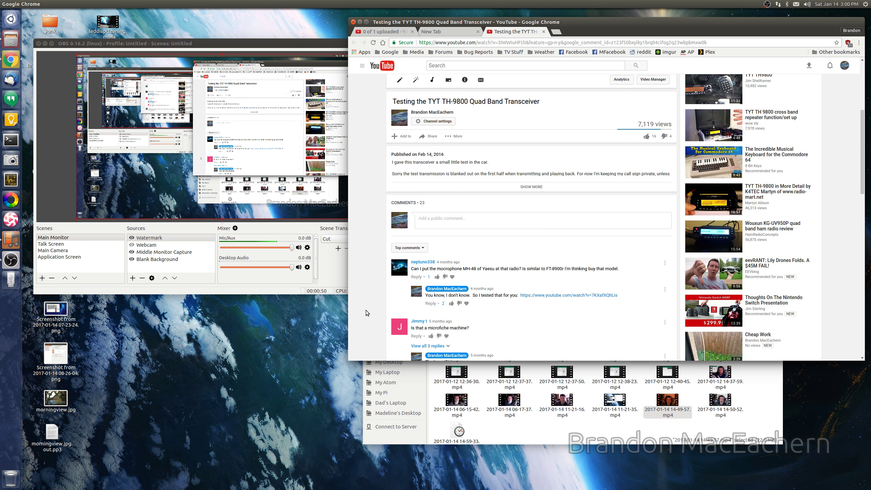
scroll(367, 310, up, 5)
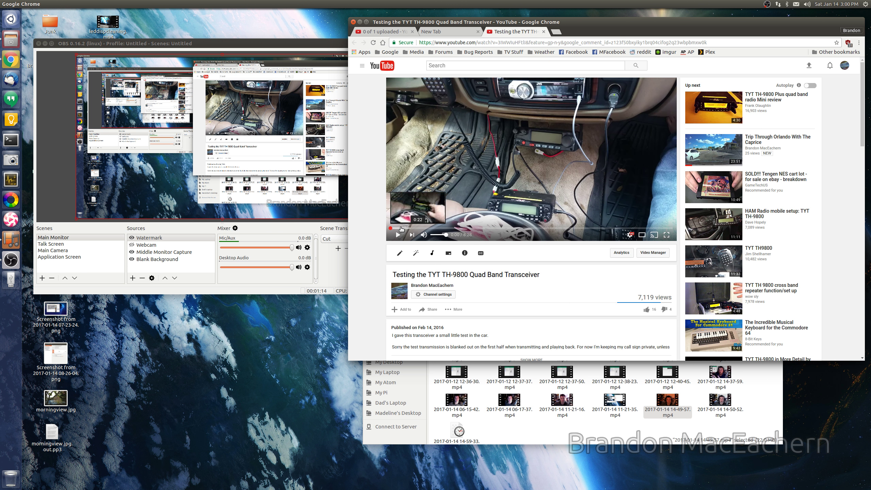
Scrub ahead in the player, dismissing the right-click options menu along the way.
drag(407, 228, 409, 228)
right_click(421, 230)
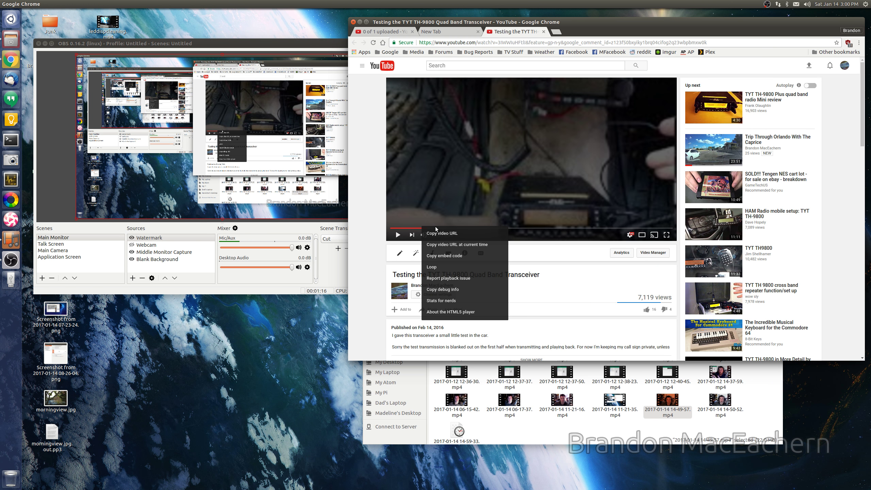
click(386, 234)
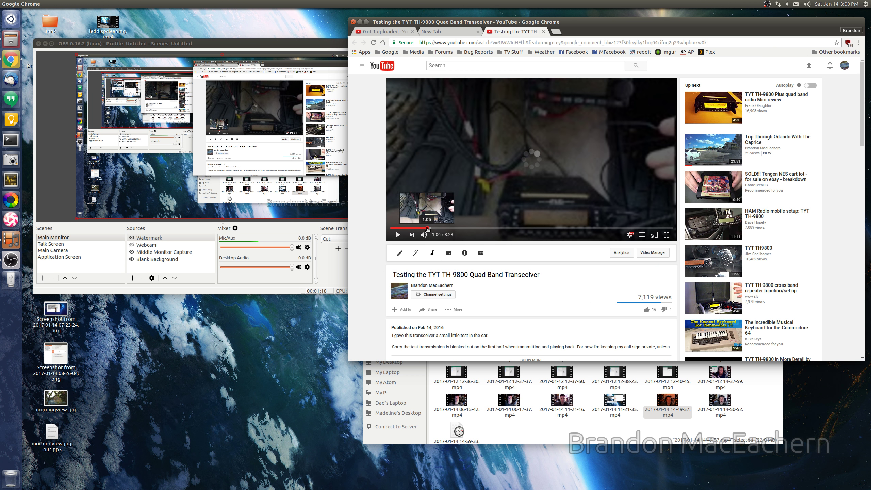
mouse_move(422, 228)
mouse_down()
mouse_move(533, 228)
mouse_move(519, 227)
mouse_up()
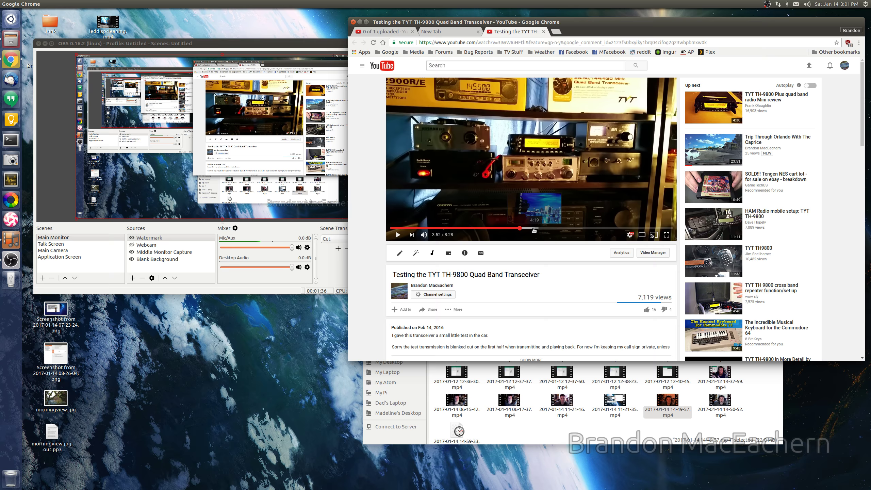
Scrub through the middle of the video and back to 0:34 of 8:28.
mouse_move(532, 230)
mouse_down()
mouse_move(613, 230)
mouse_move(480, 229)
mouse_up()
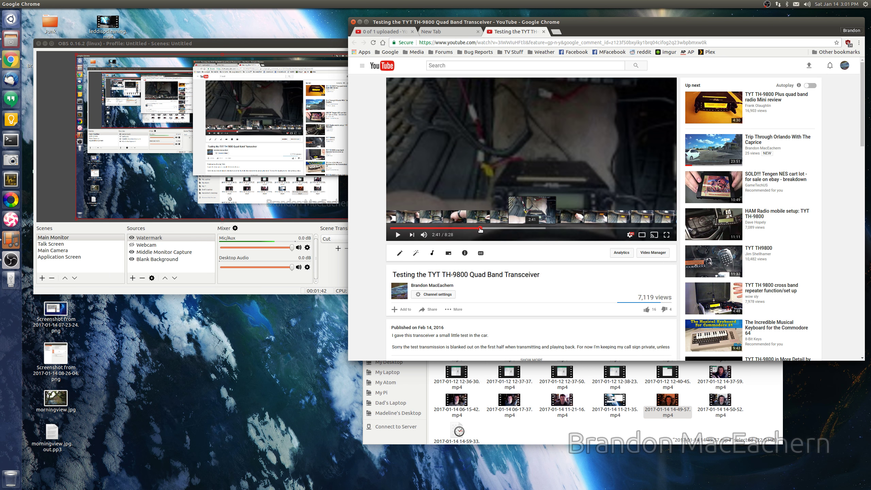
mouse_move(480, 230)
mouse_down()
mouse_move(489, 231)
mouse_move(479, 235)
mouse_up()
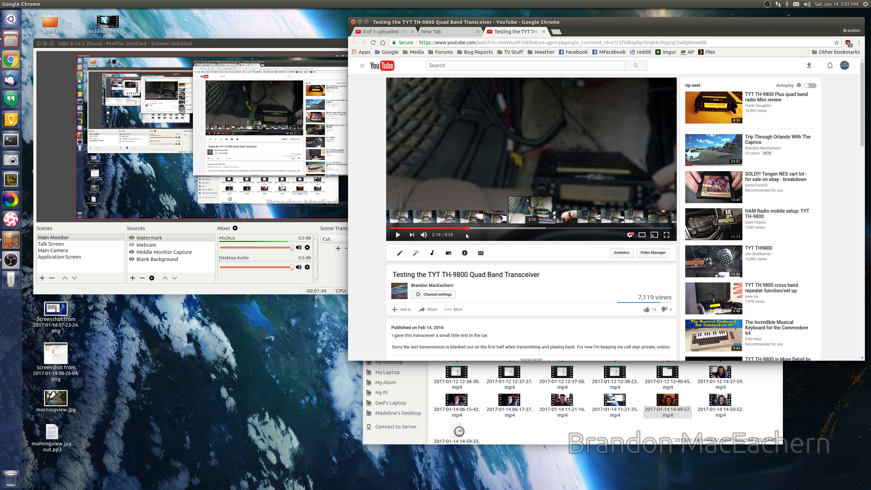
drag(480, 235, 409, 234)
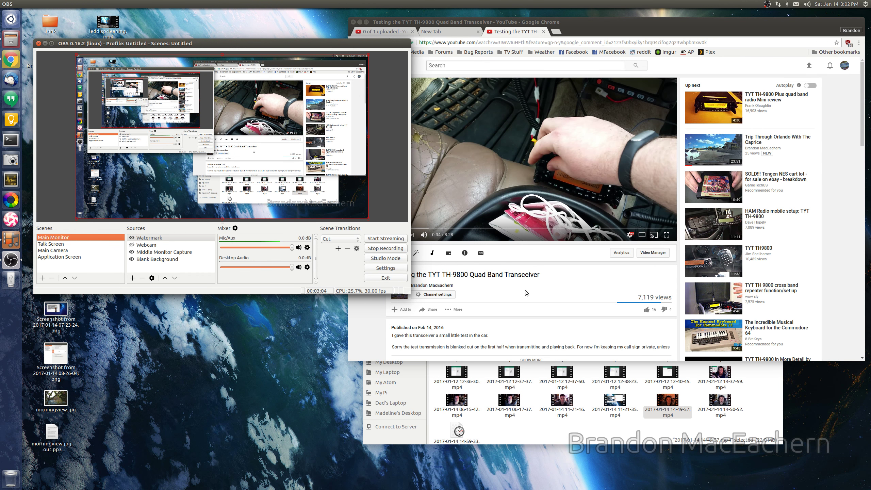
Expand the full video description showing People & Blogs category and Standard YouTube License.
click(355, 314)
scroll(547, 278, down, 3)
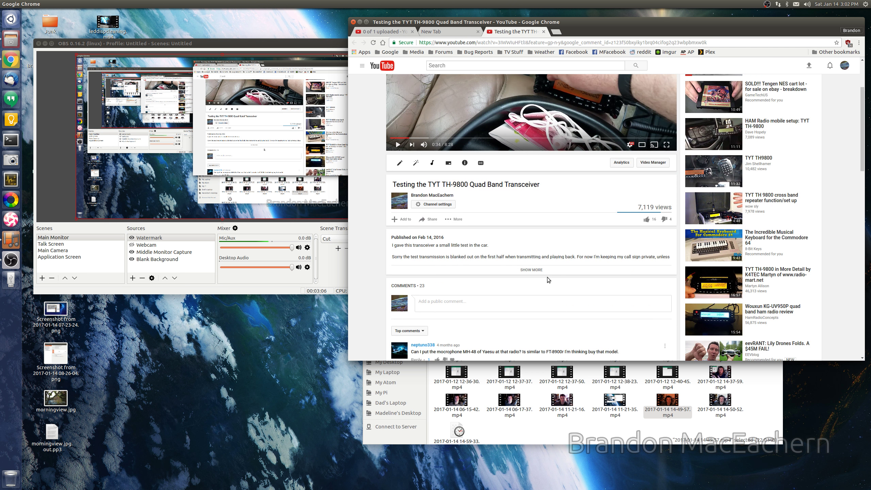
click(539, 272)
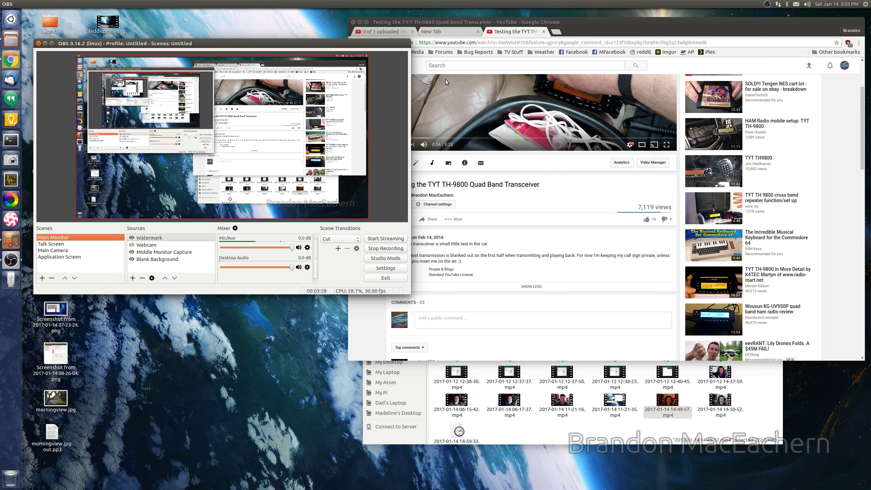
Search YouTube for the 1OFGODSOWN channel and show its uploaded videos grid.
click(455, 66)
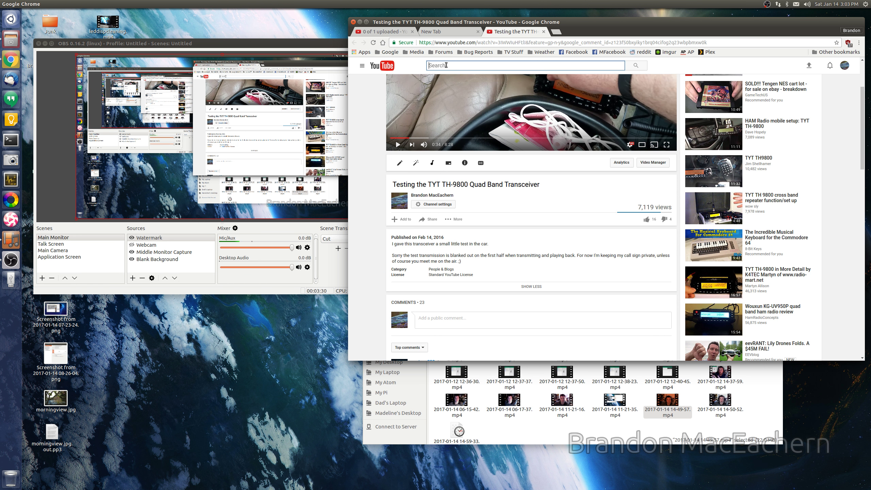
text(1ofgodsown)
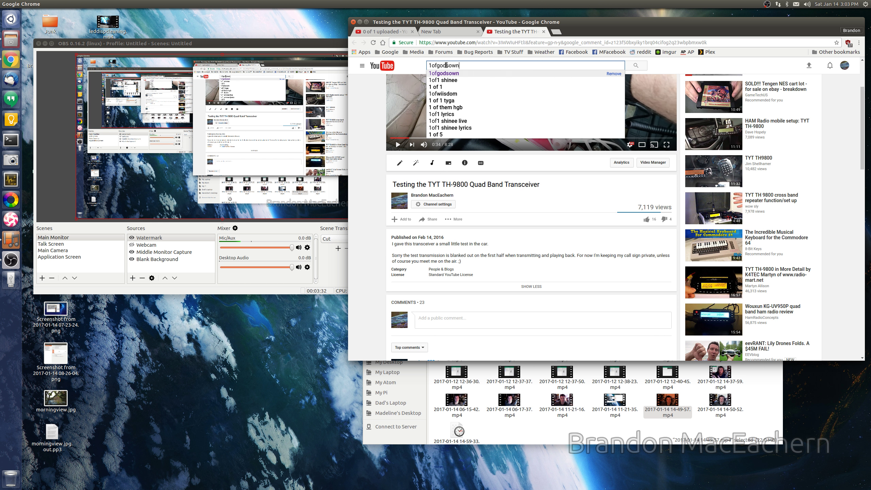
key(Return)
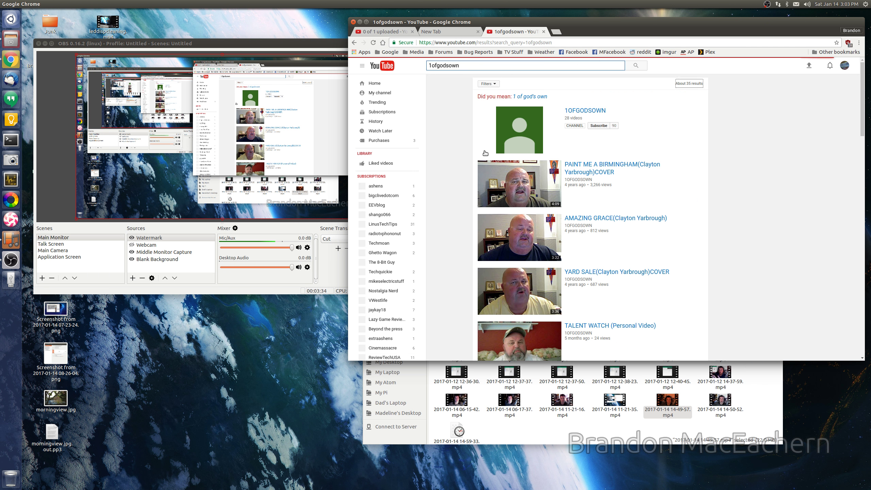
scroll(636, 161, down, 3)
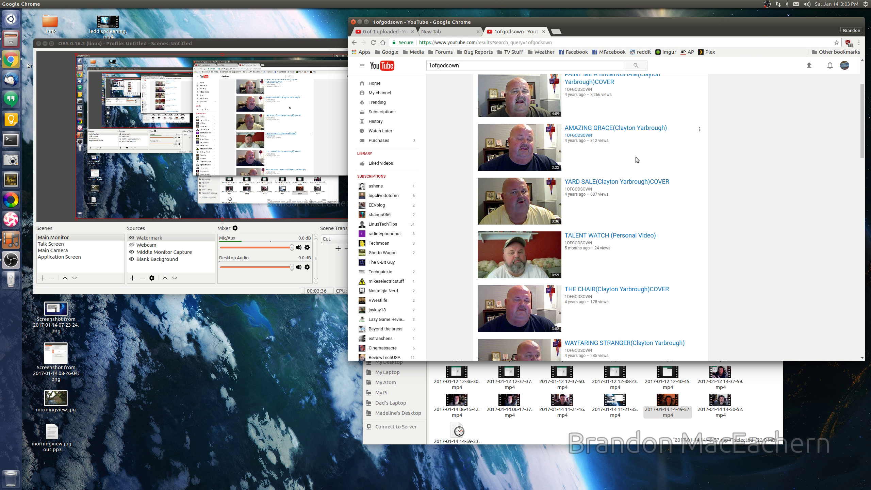
scroll(637, 175, up, 3)
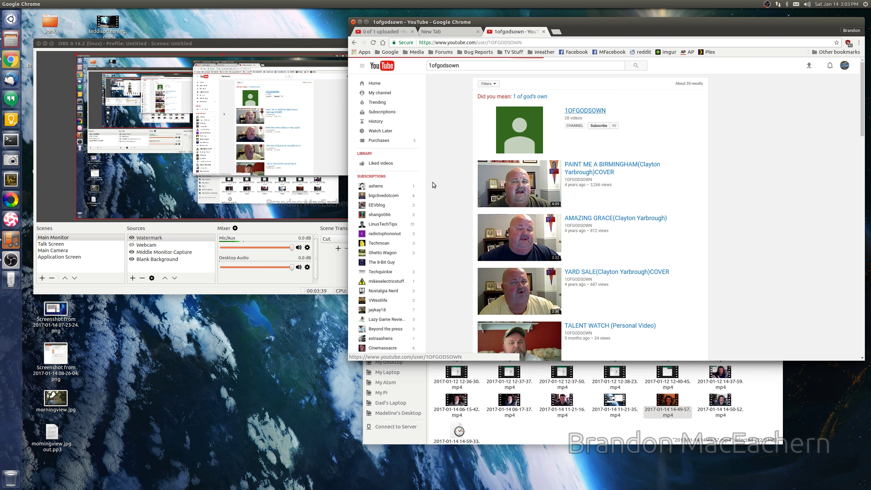
click(584, 110)
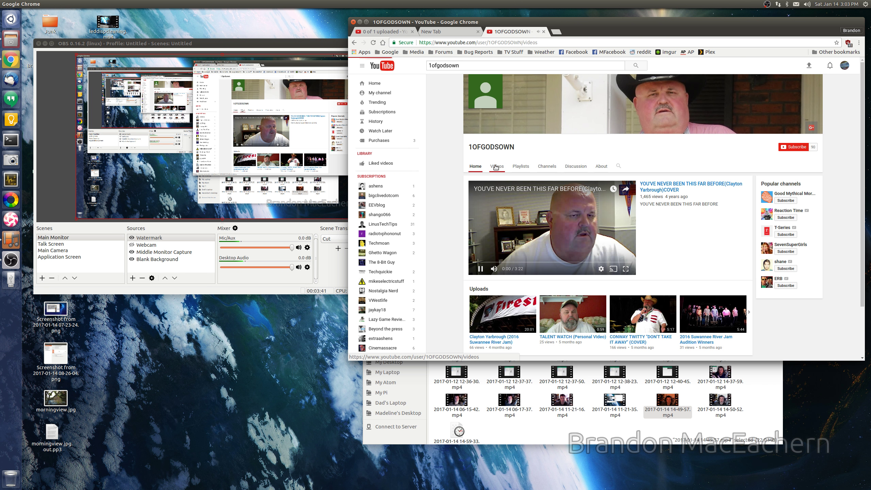
click(497, 168)
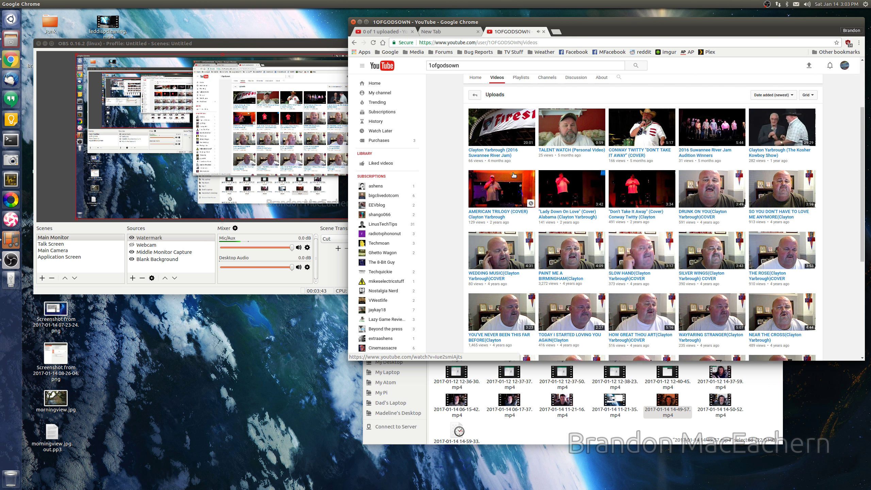
scroll(514, 189, down, 5)
scroll(515, 189, down, 2)
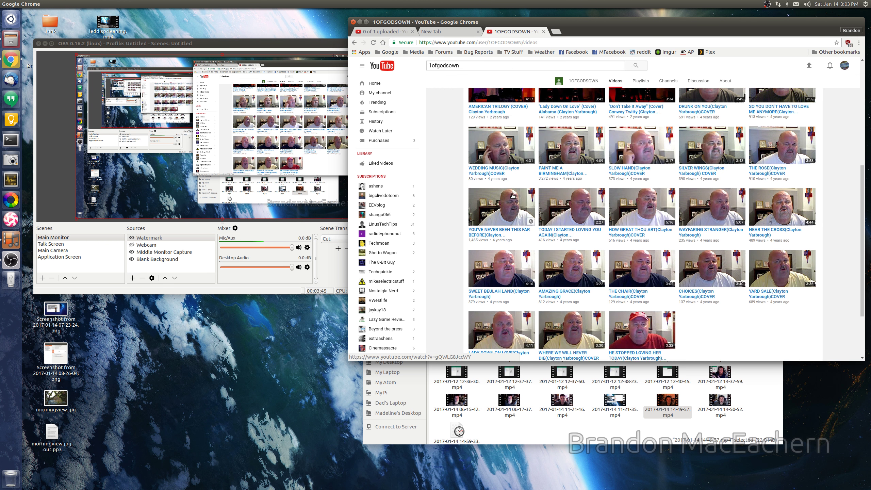
scroll(604, 266, down, 1)
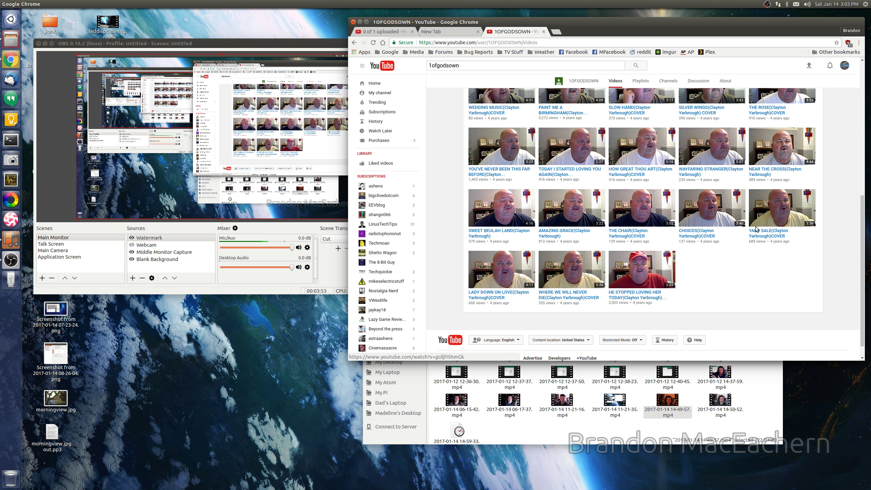
scroll(681, 259, up, 3)
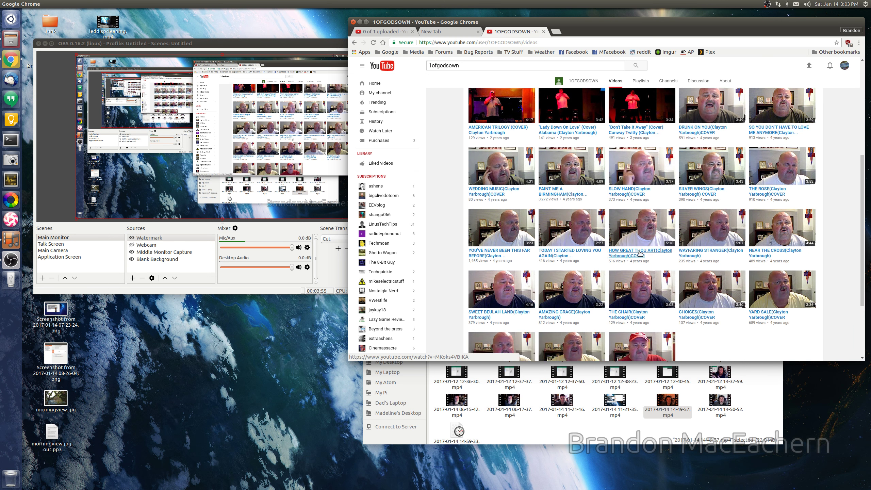
scroll(640, 254, up, 1)
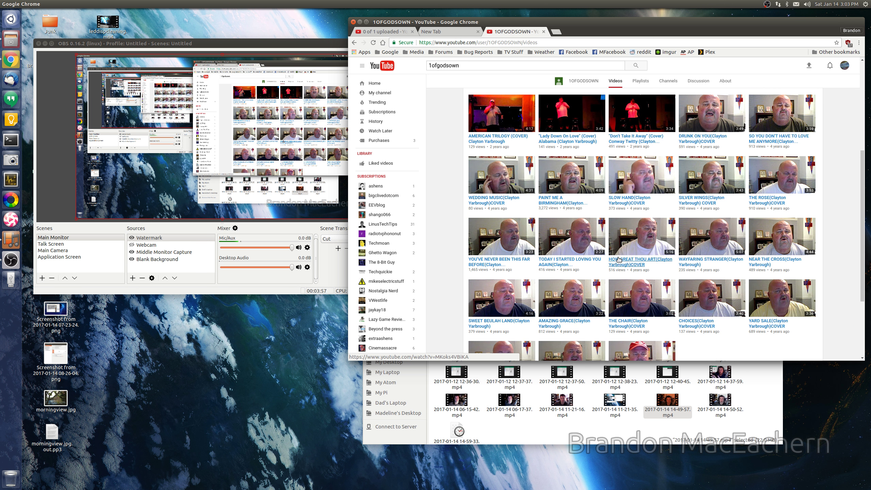